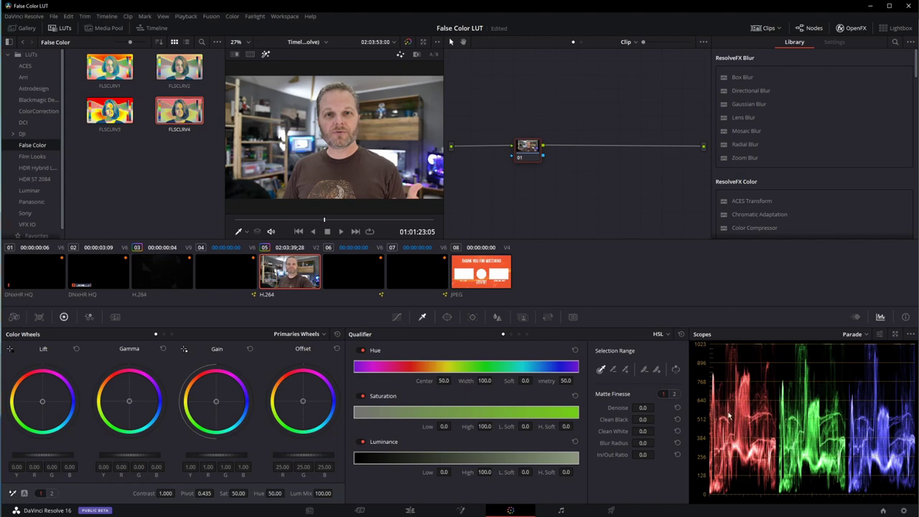
click(342, 99)
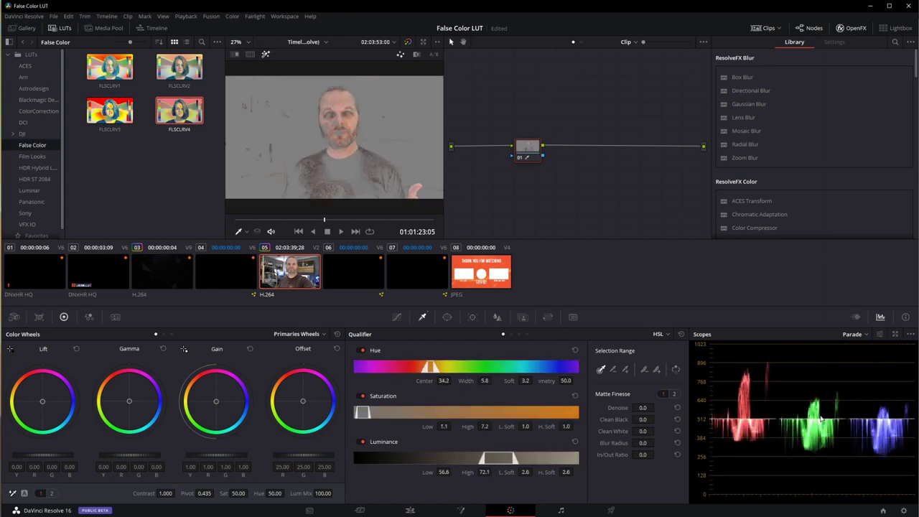
drag(532, 151, 516, 150)
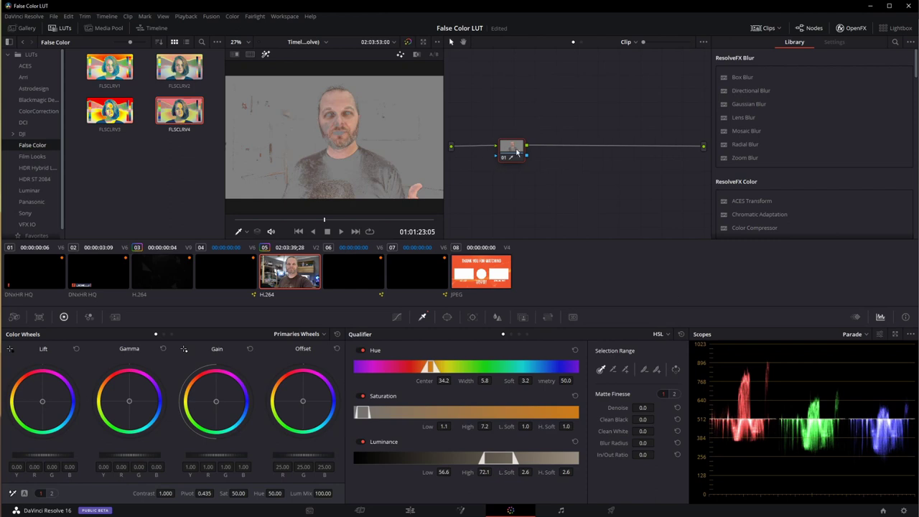
key(ctrl+z)
key(ctrl+z)
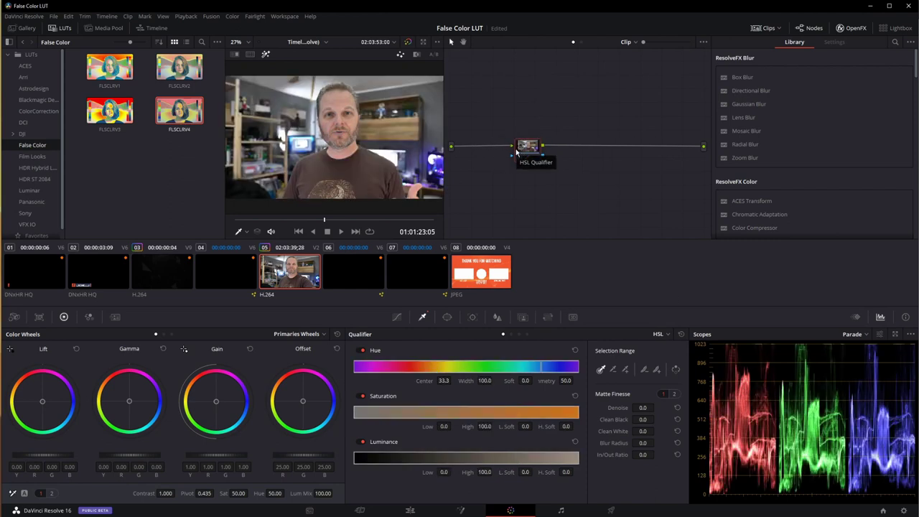
mouse_move(179, 106)
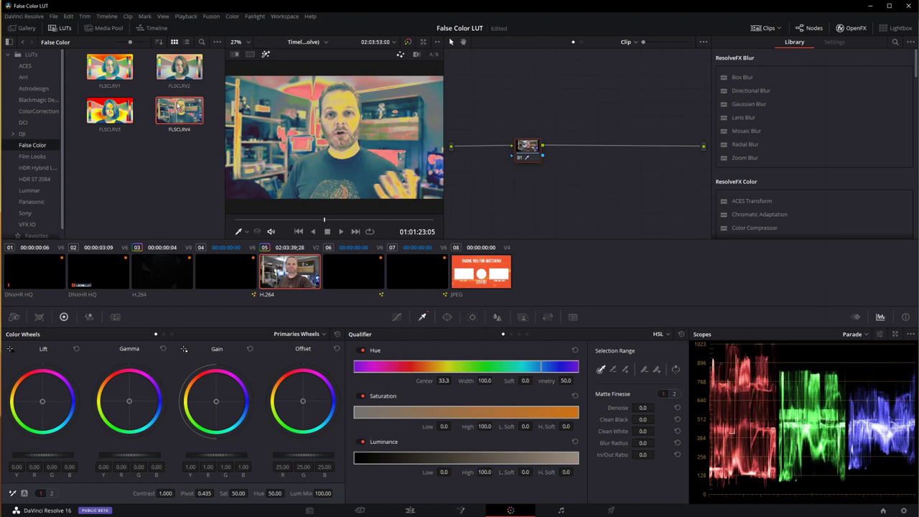
click(179, 108)
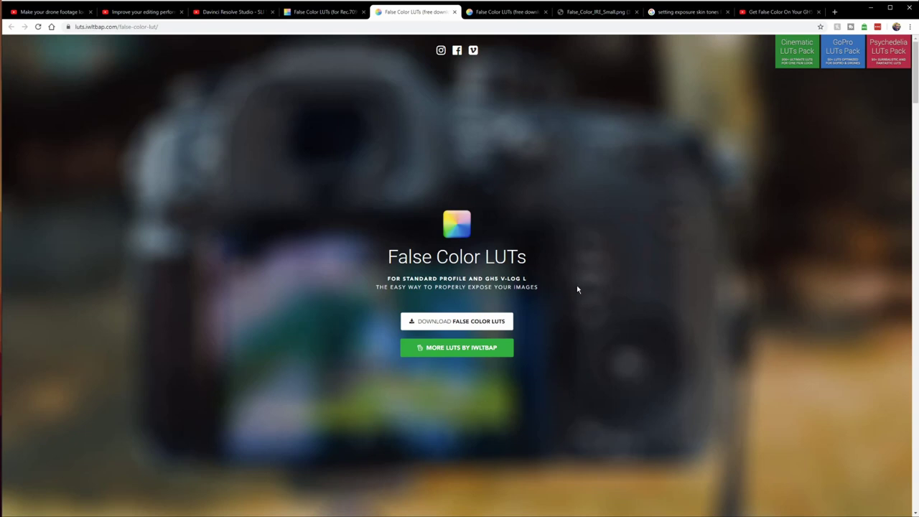
Step: Scroll down the False Color LUTs page to the 'Aputure false color system' chart link and open it
scroll(577, 289, down, 6)
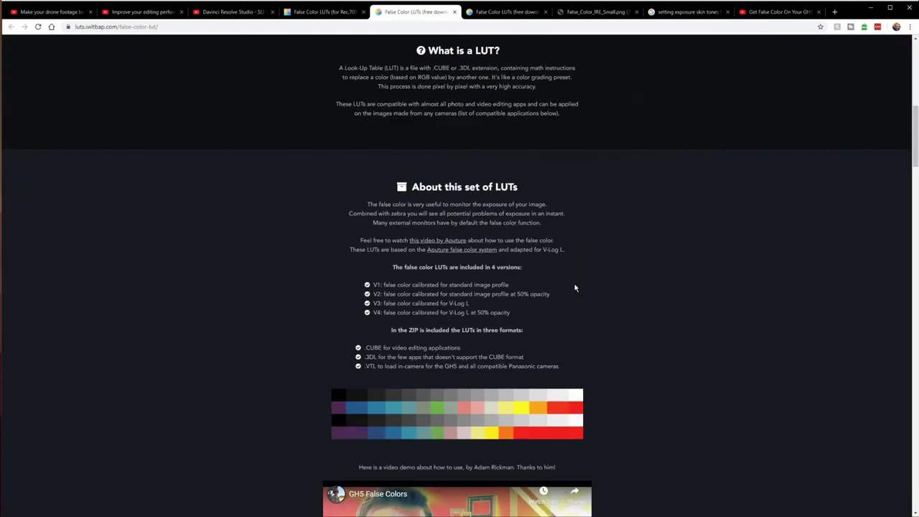
scroll(575, 288, down, 1)
click(442, 206)
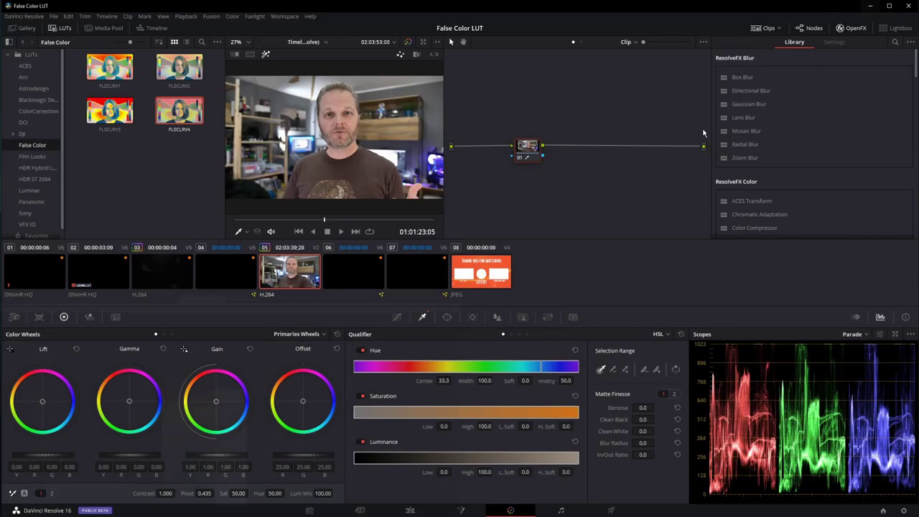
Step: Minimize Chrome to return to Resolve and shift node 01 left in the node graph
click(871, 7)
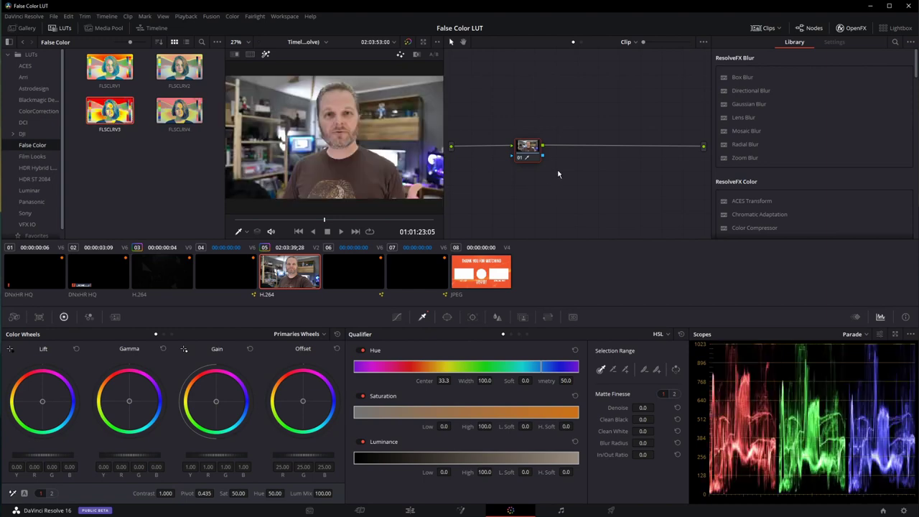
drag(531, 147, 511, 148)
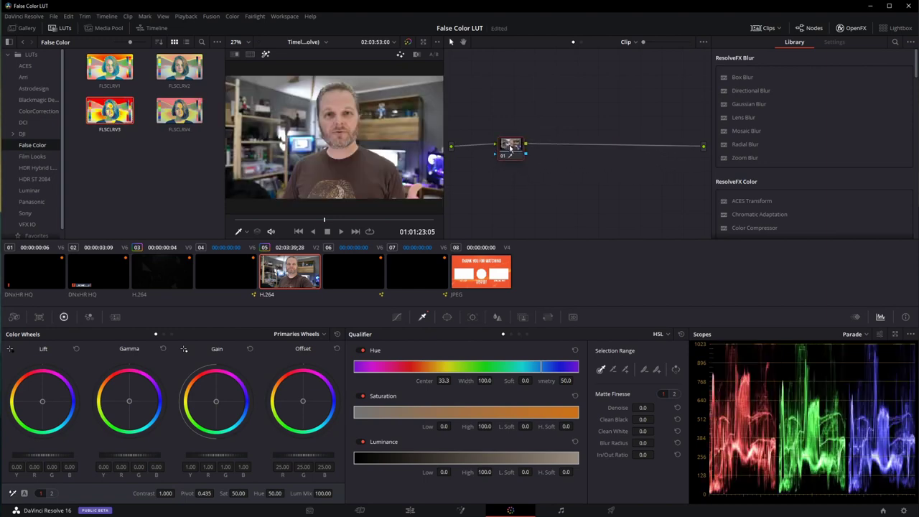
Step: Add serial node 02 after node 01 and apply the FLSCLRV3 false-colour LUT to it
key(alt+s)
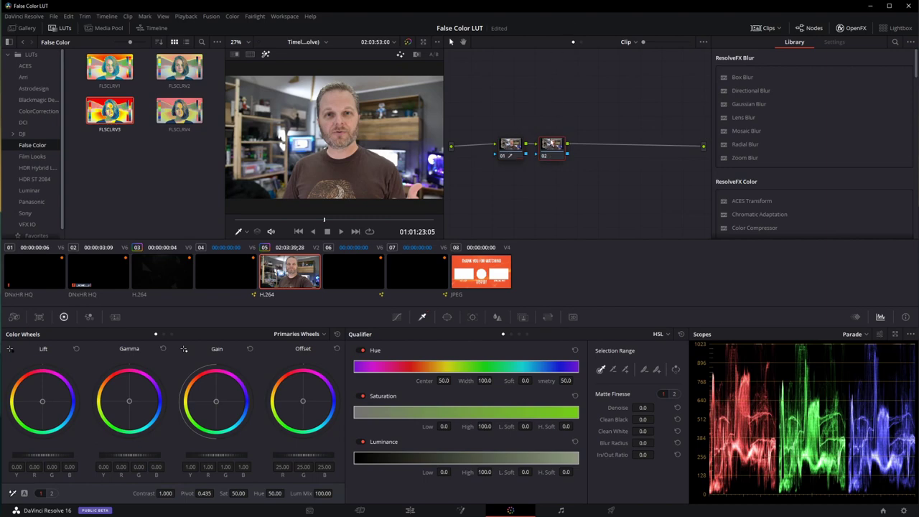
drag(551, 143, 604, 155)
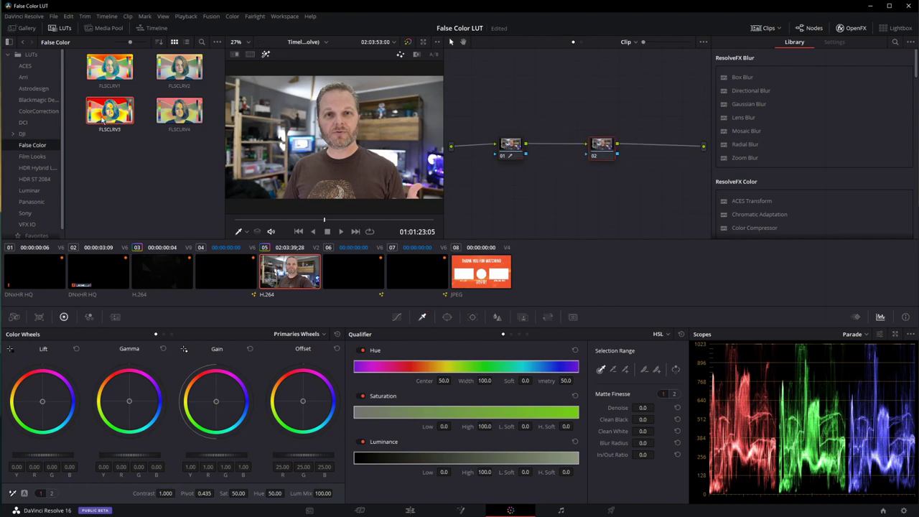
drag(110, 112, 605, 152)
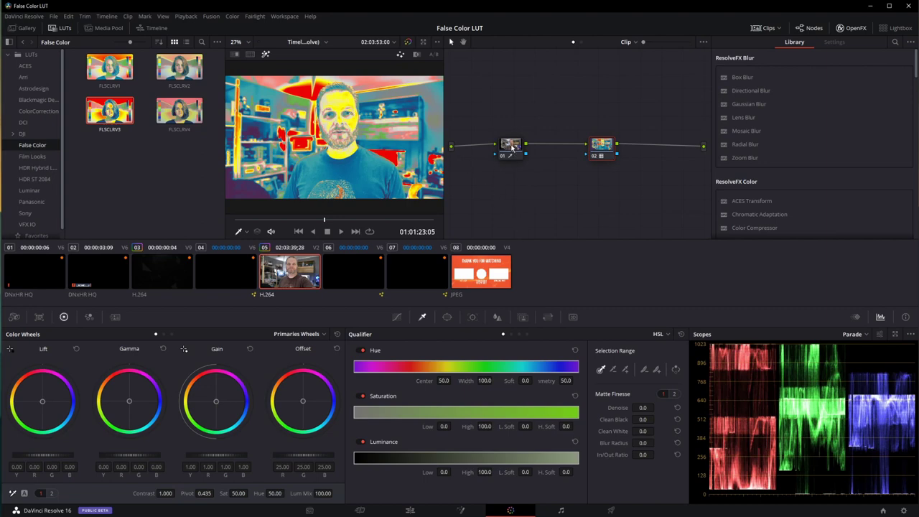
Step: Reset node 01's Hue qualifier to defaults and tidy the node positions
click(511, 146)
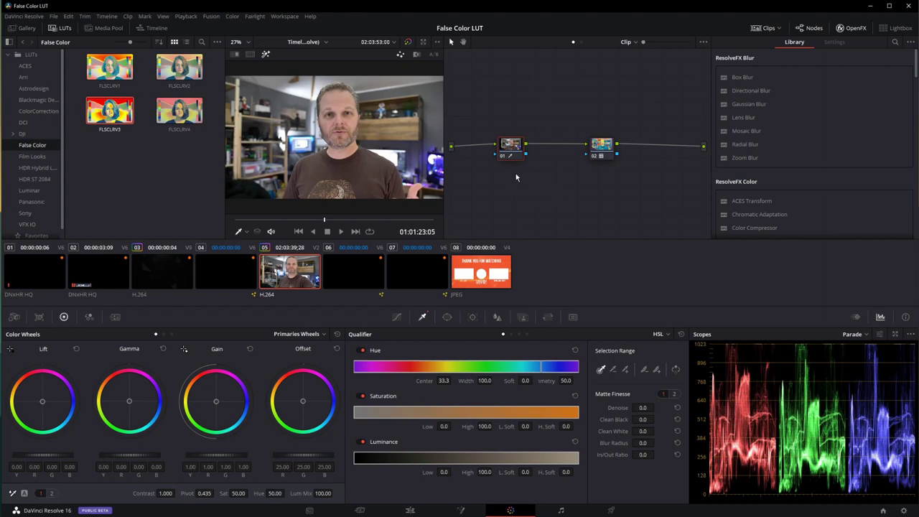
drag(511, 144, 515, 144)
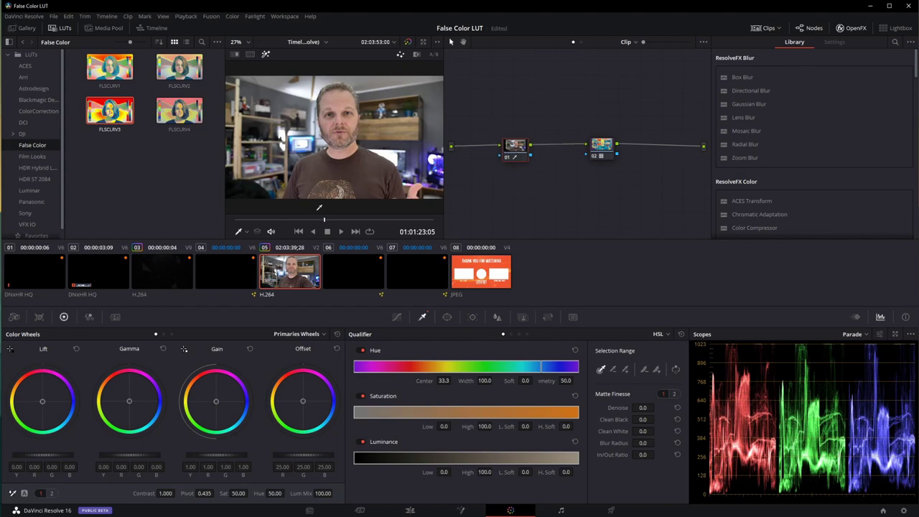
click(575, 350)
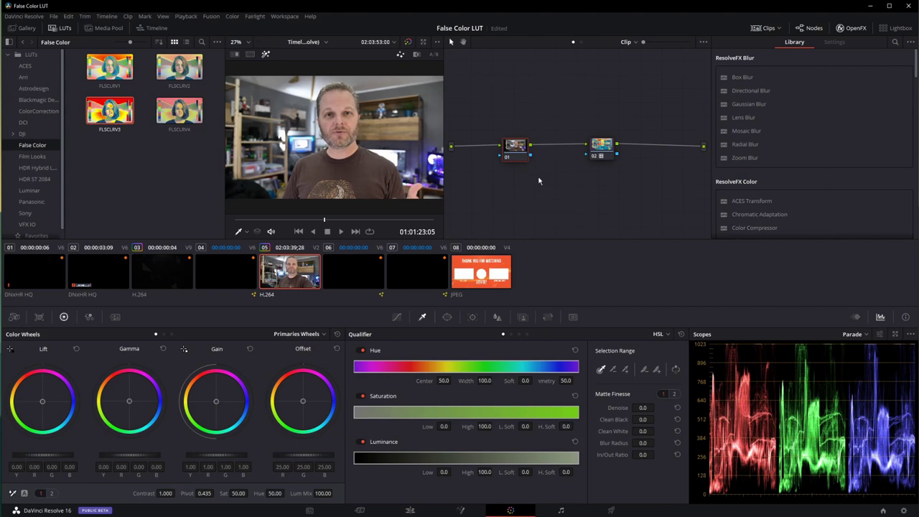
drag(517, 155, 512, 160)
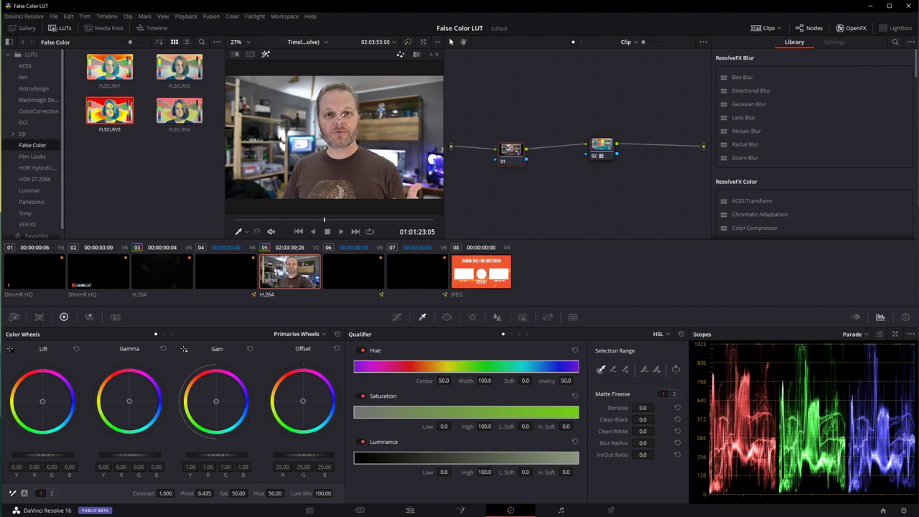
drag(601, 145, 590, 151)
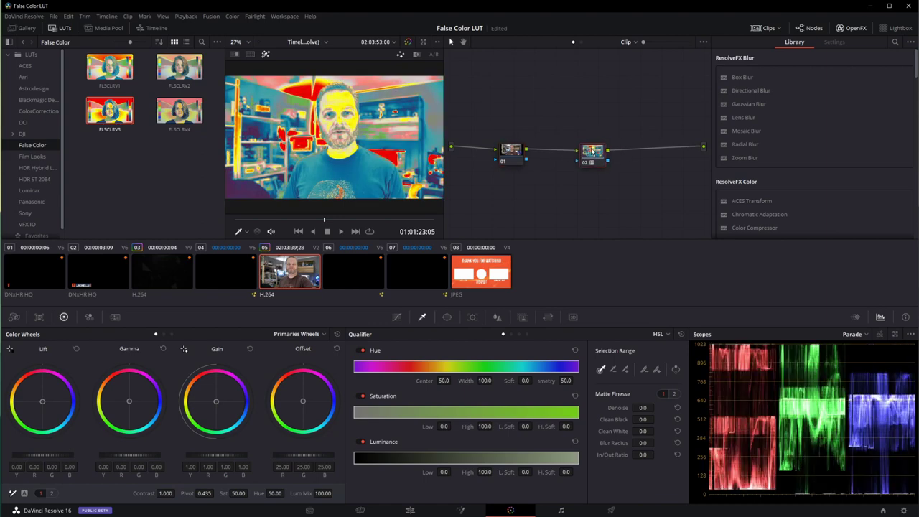
click(508, 150)
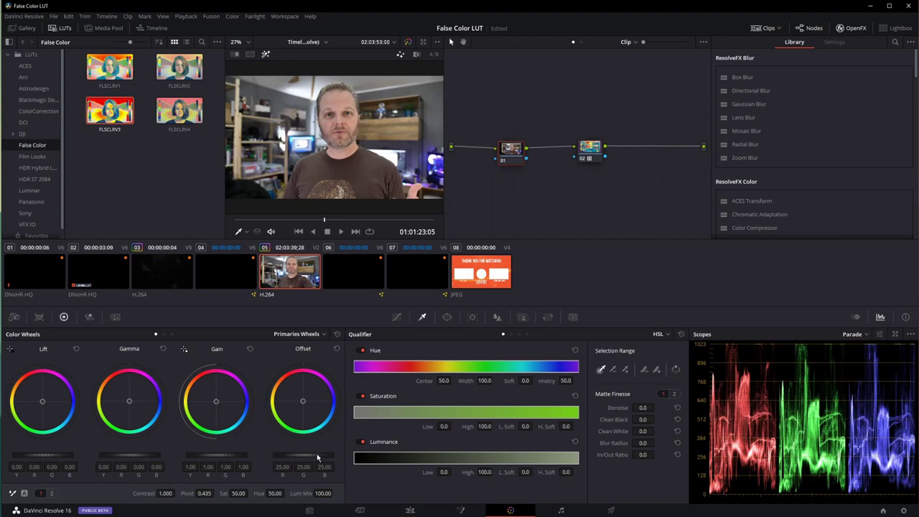
Step: Lower node 01's Offset to 20.20 and Gain to 0.88, checking exposure on false-colour node 02
drag(303, 454, 290, 454)
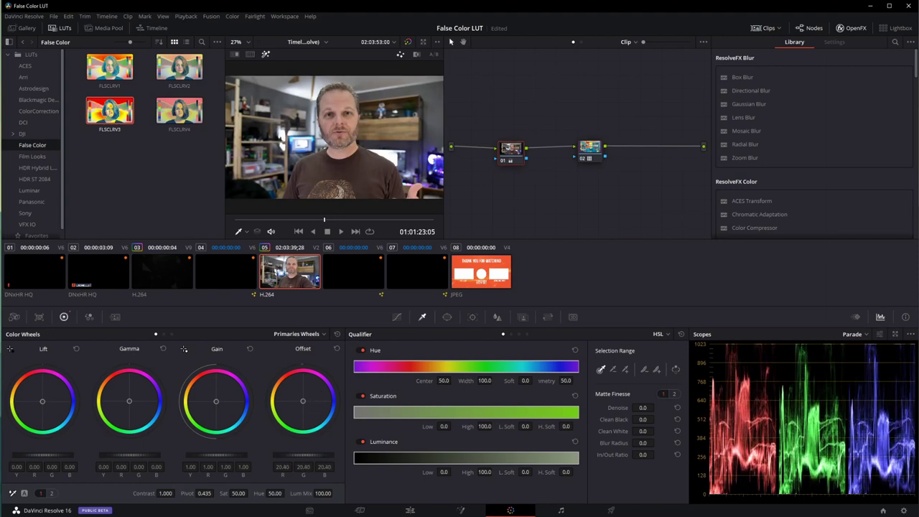
click(594, 148)
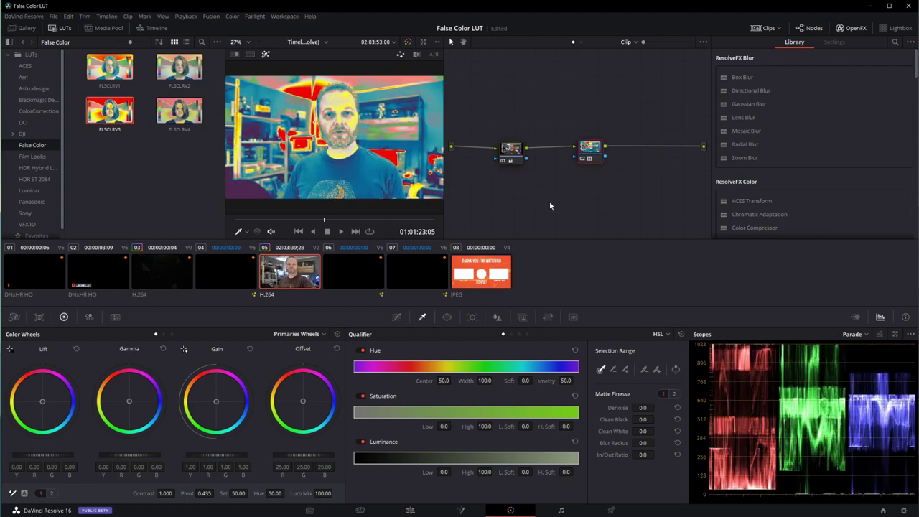
click(510, 151)
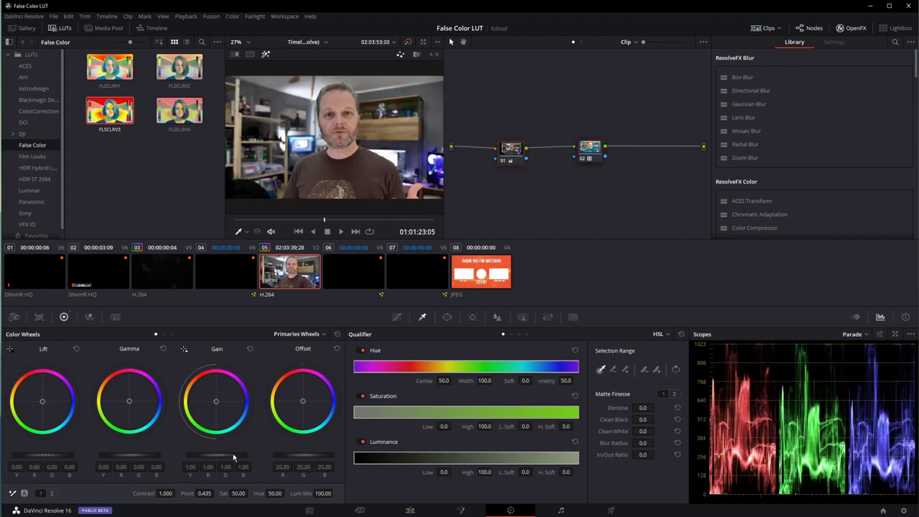
drag(234, 455, 212, 461)
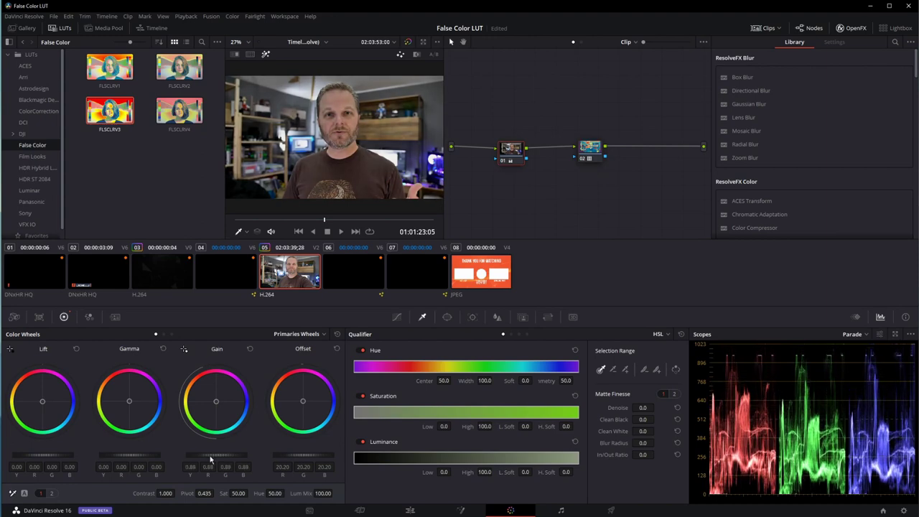
click(590, 148)
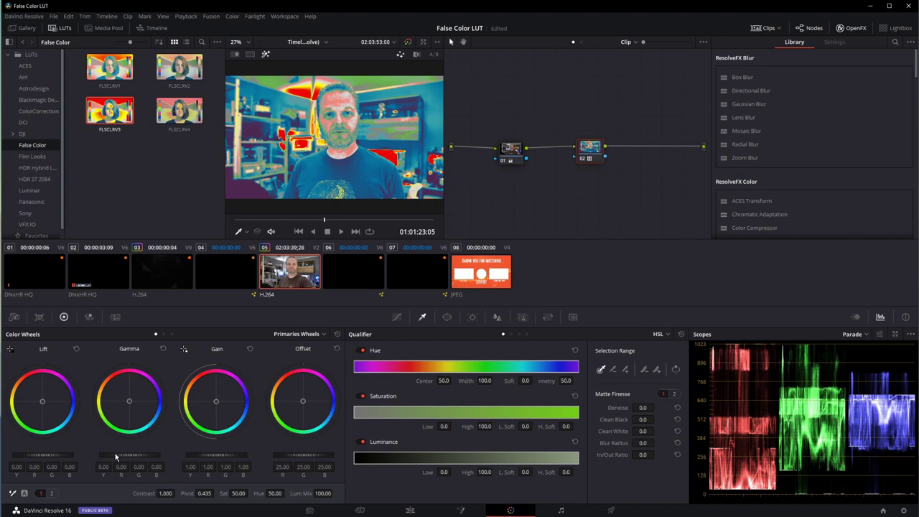
Step: Lift node 01's Gamma master wheel to 0.02
drag(115, 455, 123, 454)
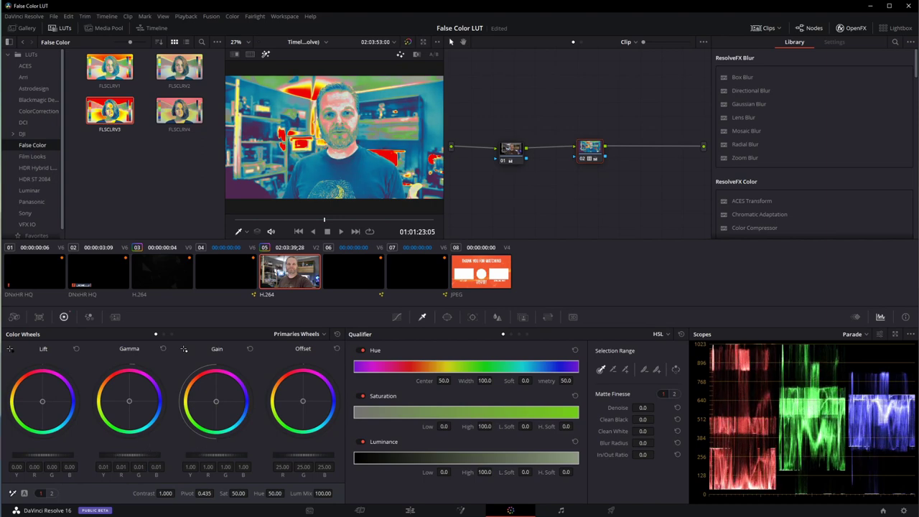
drag(123, 454, 155, 458)
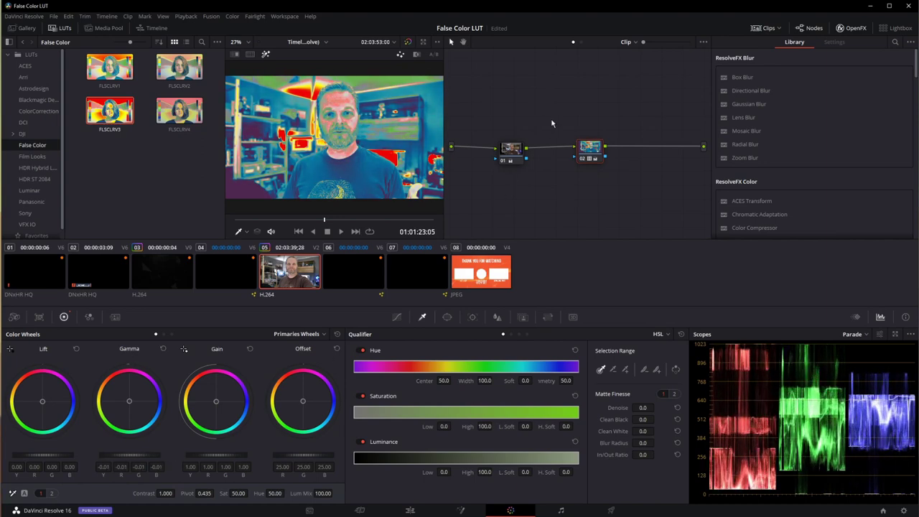
click(504, 154)
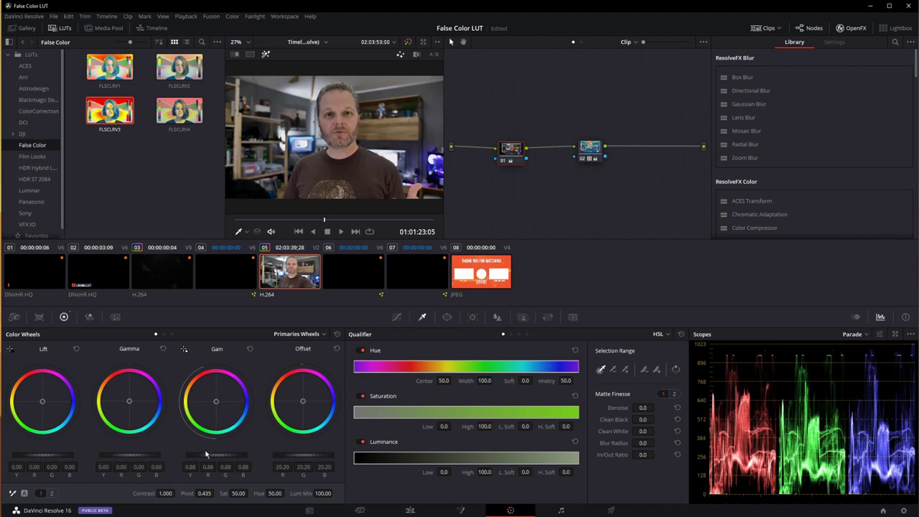
drag(122, 455, 128, 455)
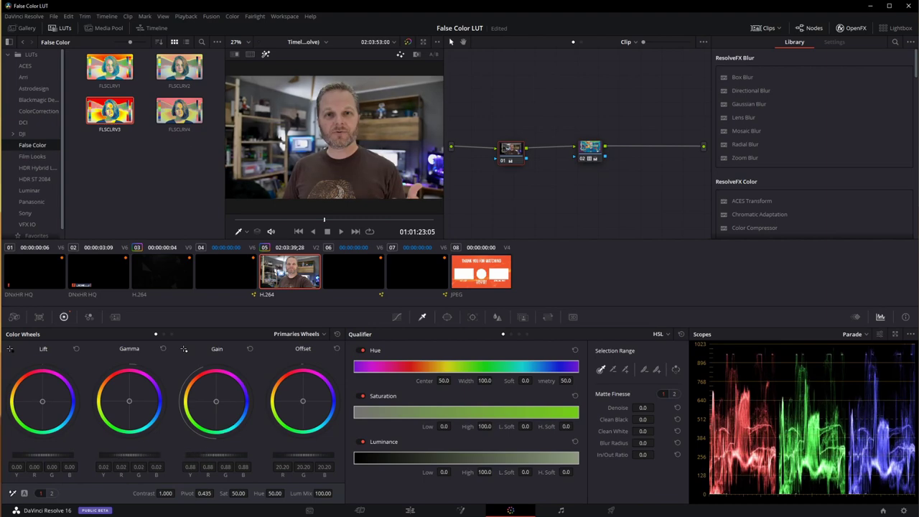
Step: Disable the false-colour LUT node 02 with Ctrl+D so the normal image shows
click(590, 148)
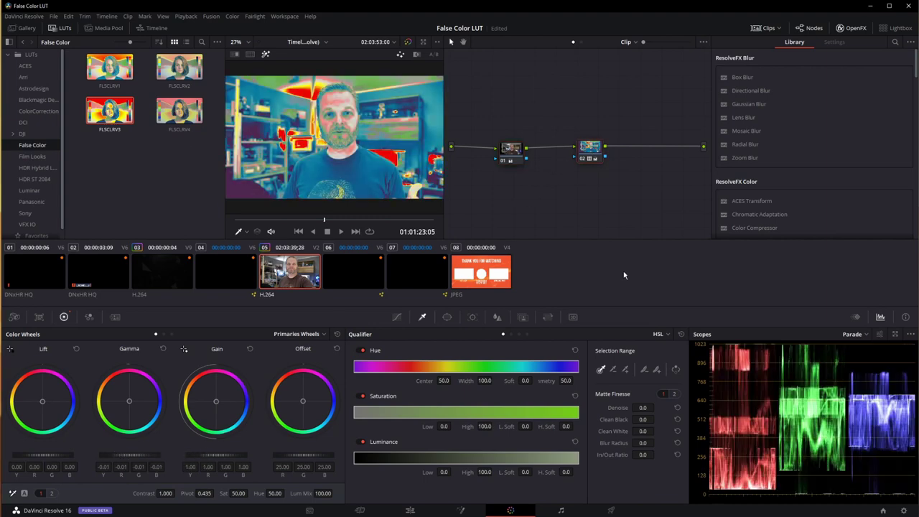
key(ctrl+d)
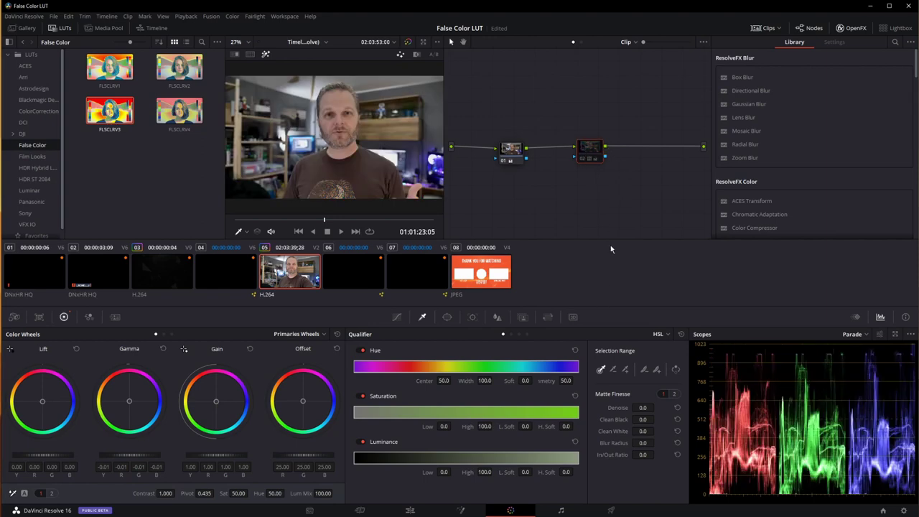
key(ctrl+d)
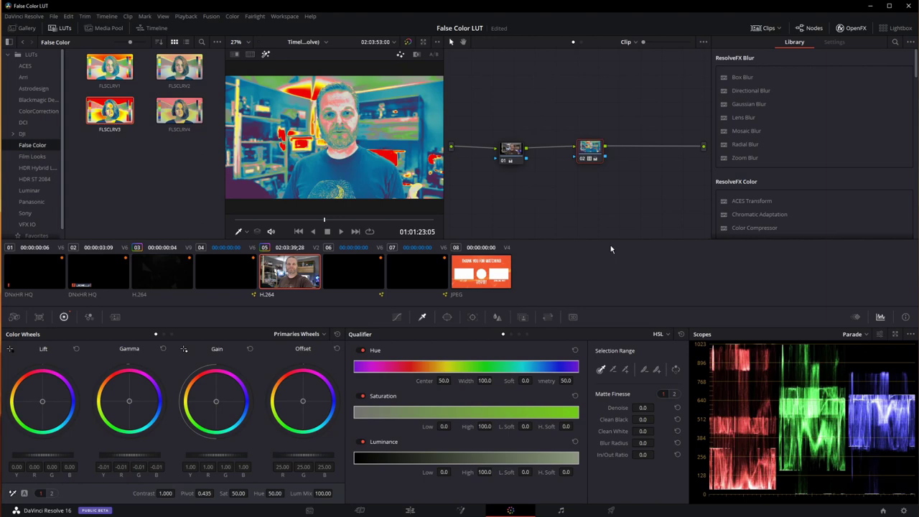
key(ctrl+d)
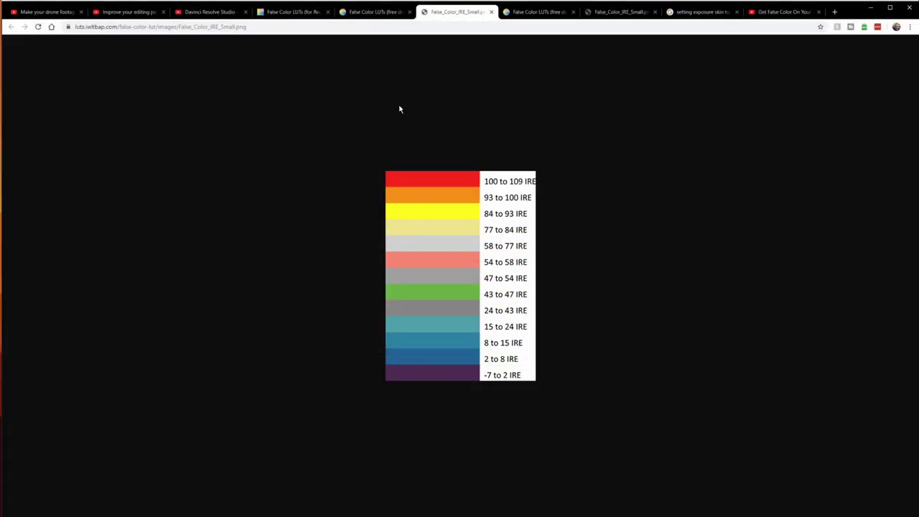
Step: Open the pay-what-you-want False Color LUTs download page, leaving the price field empty
click(366, 12)
scroll(606, 302, down, 1)
scroll(613, 309, down, 20)
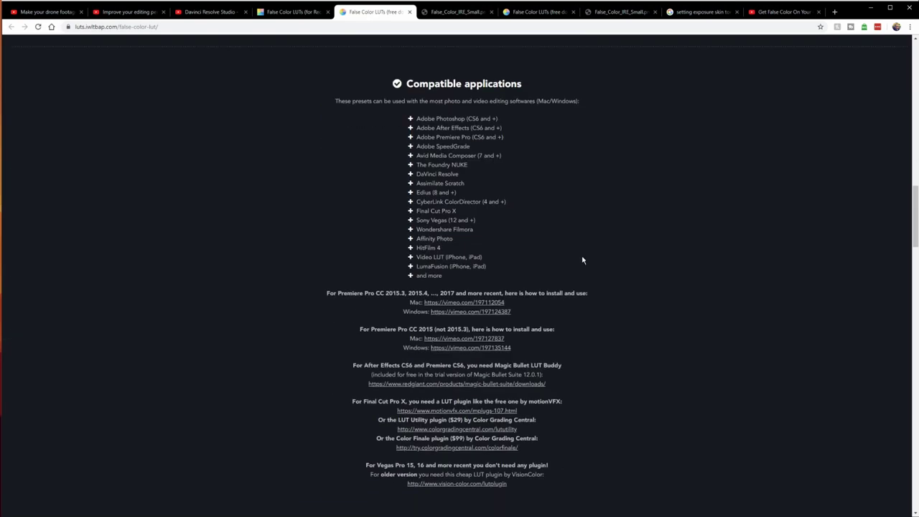
scroll(579, 277, down, 10)
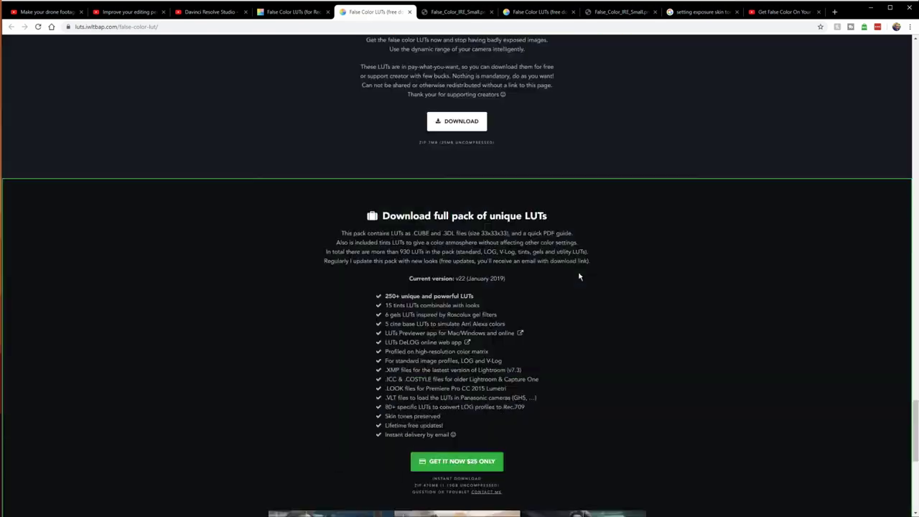
scroll(482, 145, up, 2)
click(463, 167)
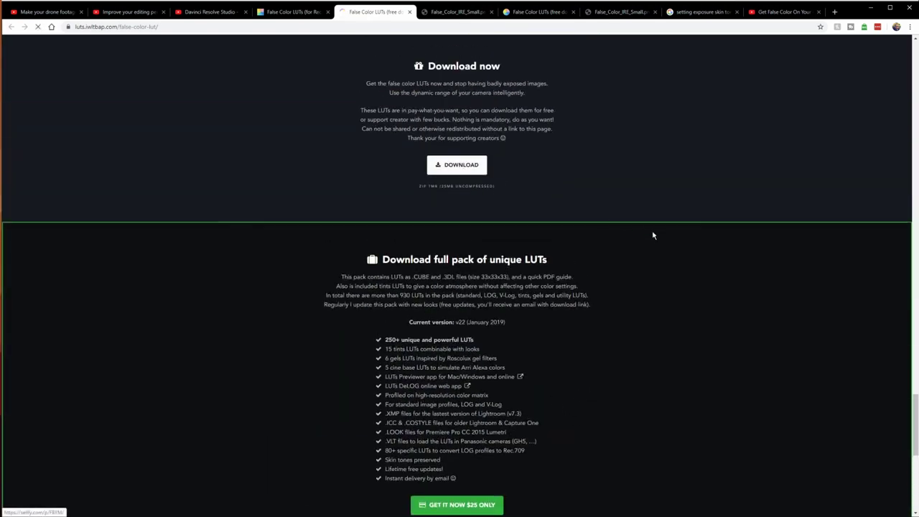
click(585, 106)
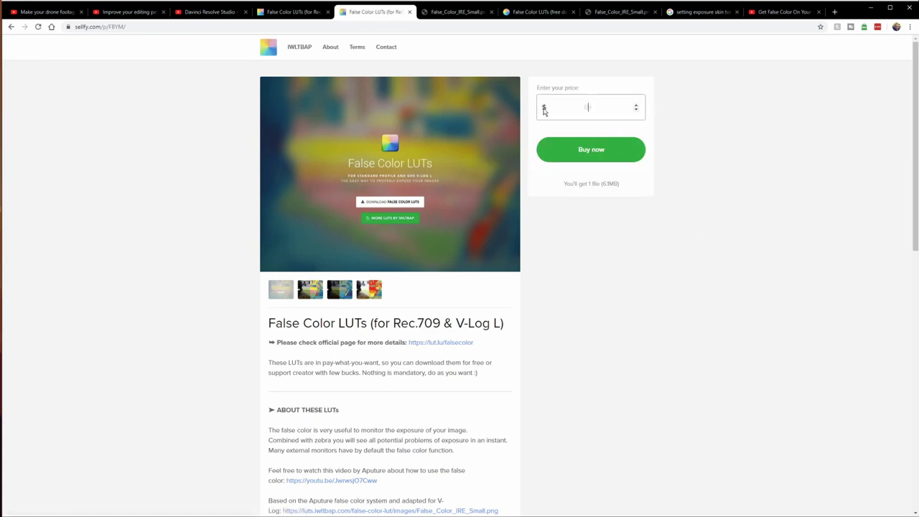
click(613, 295)
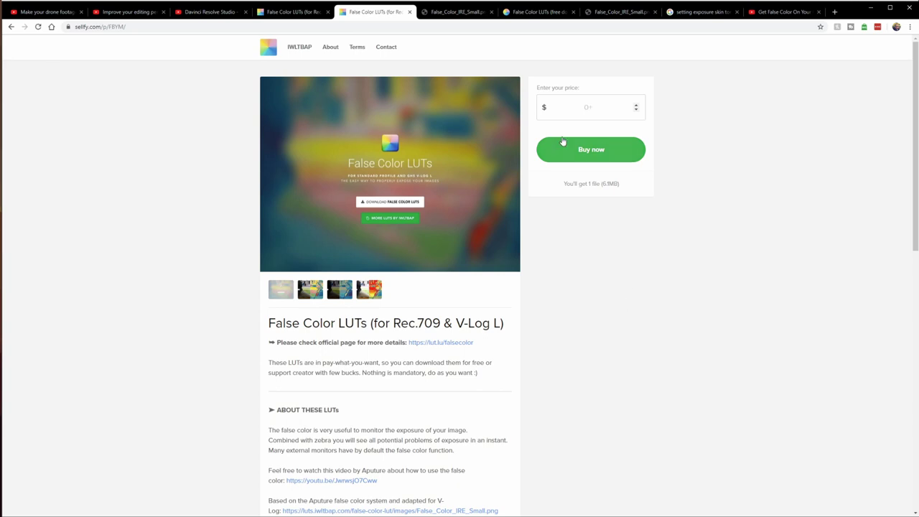
Step: Review the other False Color LUTs tab's description, then go to the 'Davinci Resolve Studio' YouTube tab
click(299, 12)
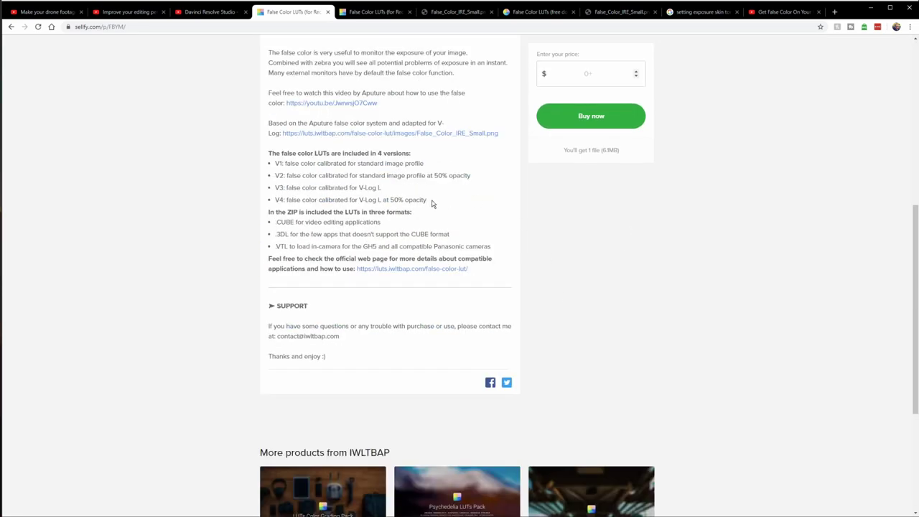
drag(432, 203, 488, 206)
click(489, 205)
scroll(543, 300, up, 5)
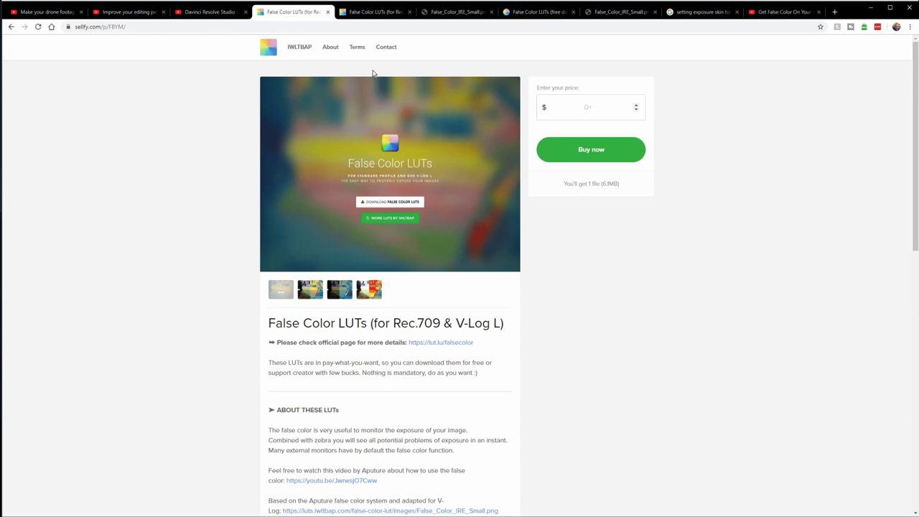
click(196, 4)
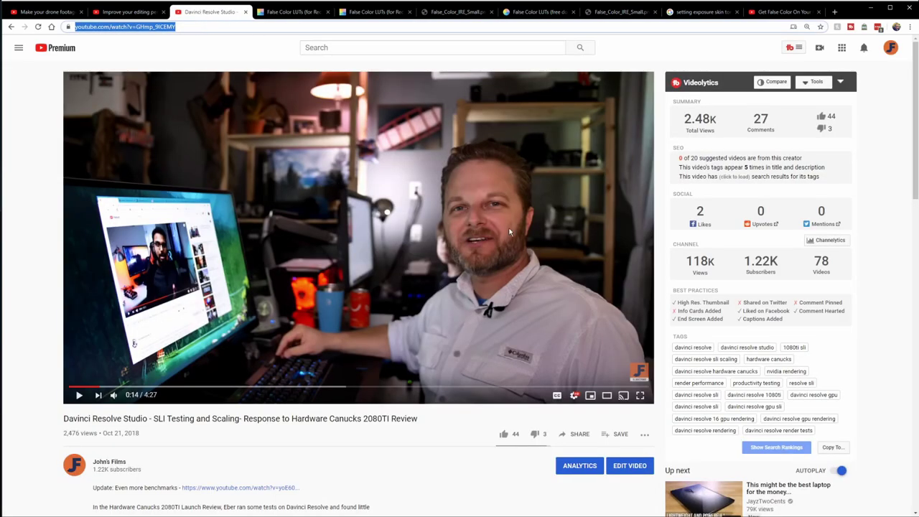